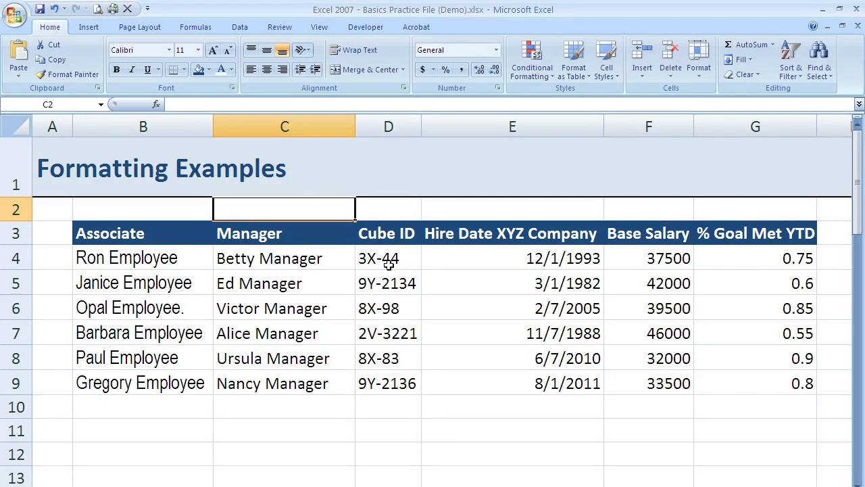
Right-align the Cube ID entries in cells D4 through D9.
left_click_drag(390, 263, 380, 382)
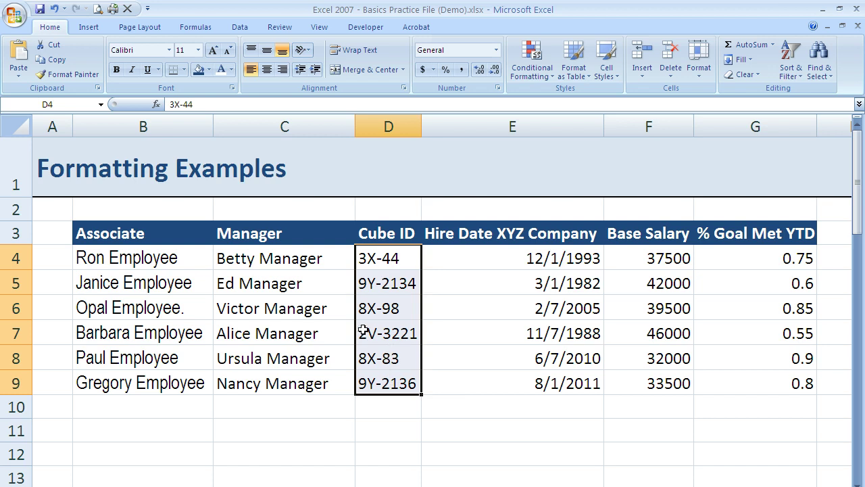
left_click(279, 70)
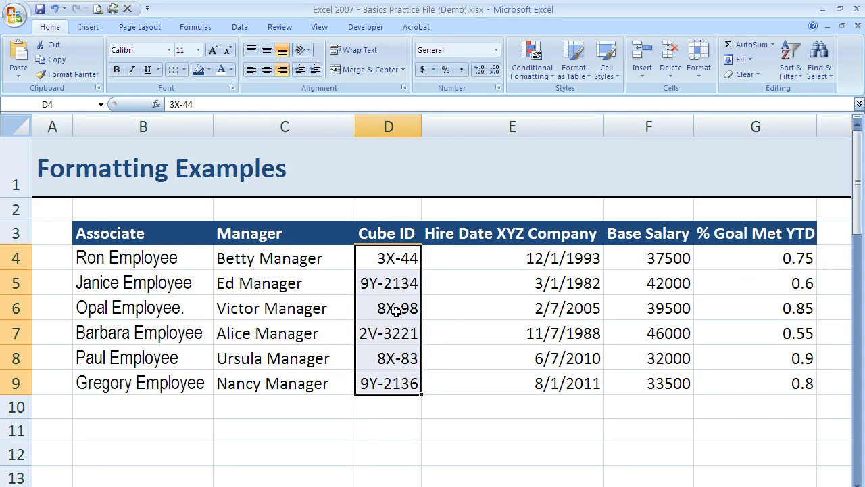
Center the hire dates in E4:E9 and clear the selection below the table.
left_click(538, 284)
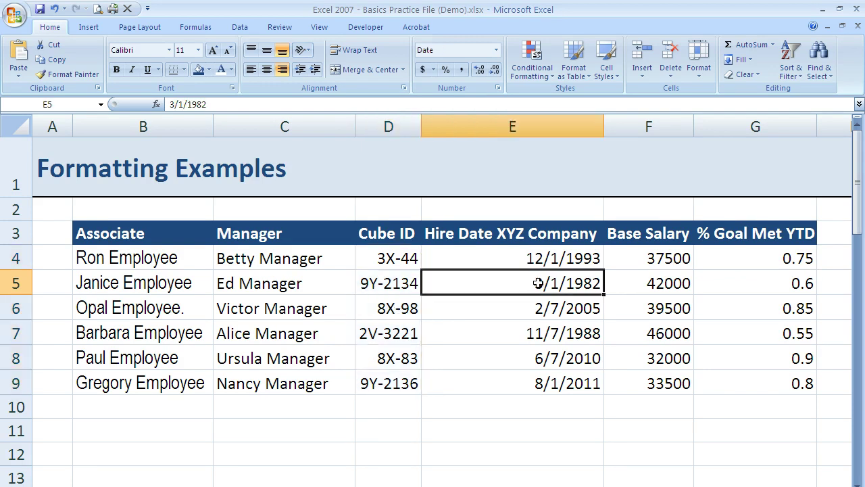
left_click_drag(530, 259, 538, 382)
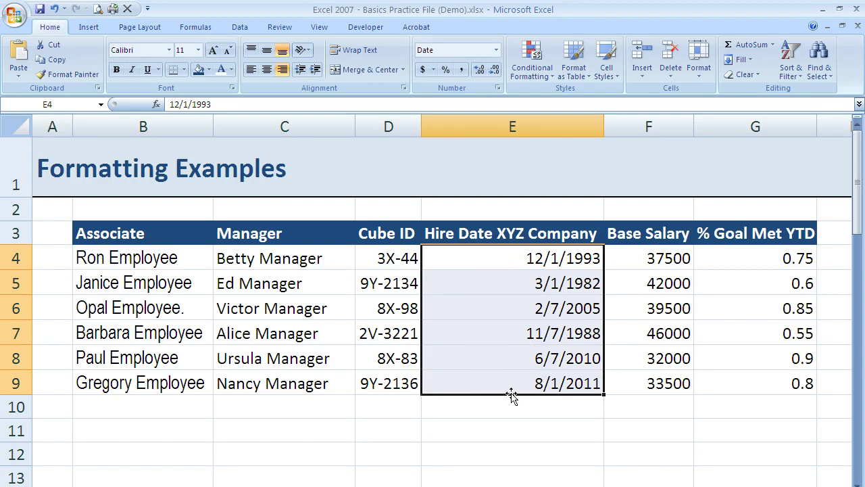
left_click(267, 70)
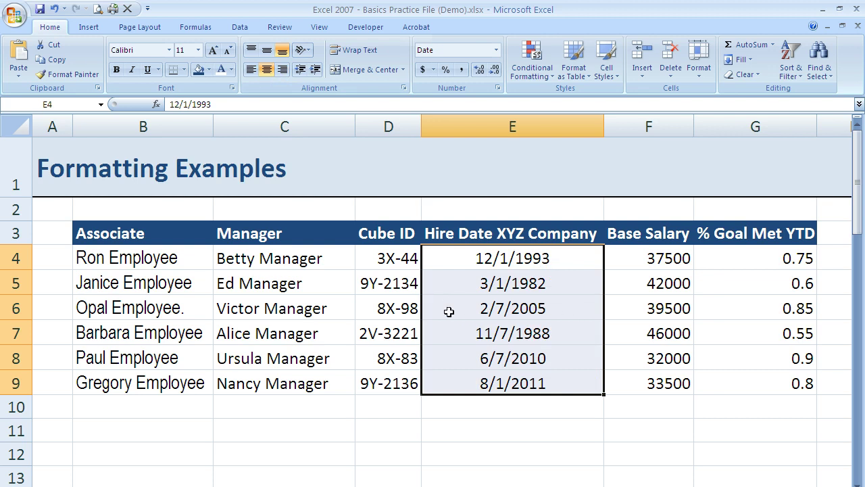
left_click(487, 385)
left_click(487, 409)
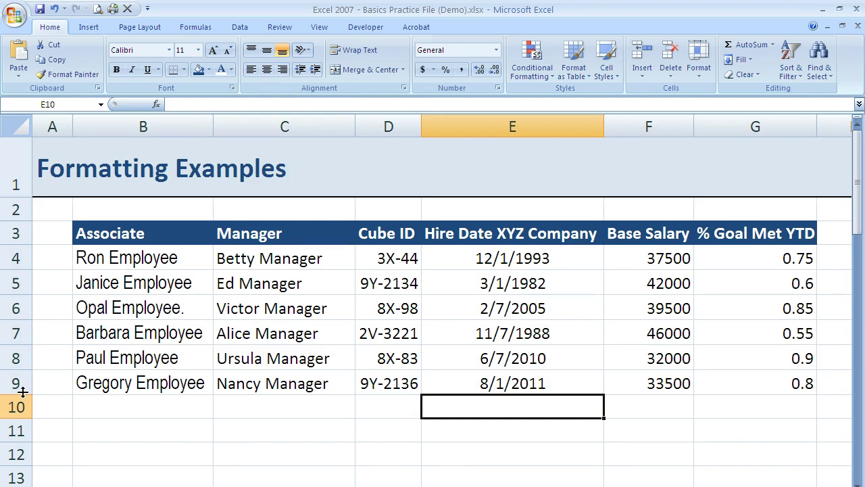
left_click_drag(22, 392, 23, 417)
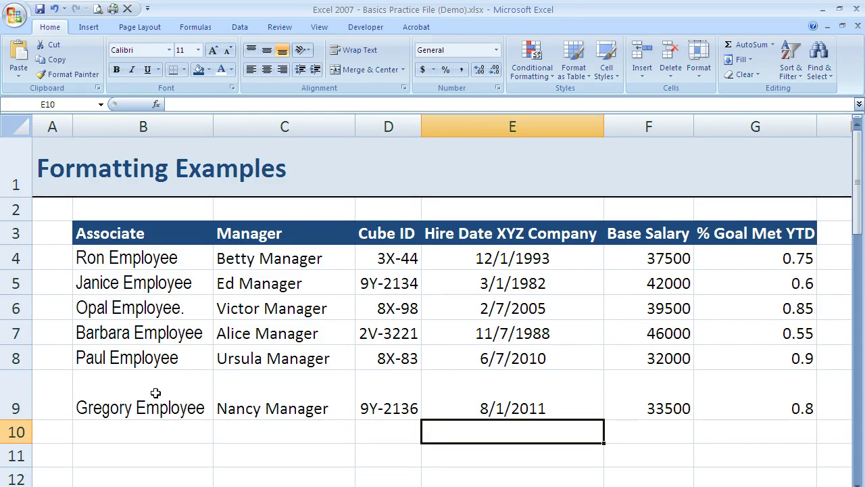
left_click_drag(154, 392, 737, 403)
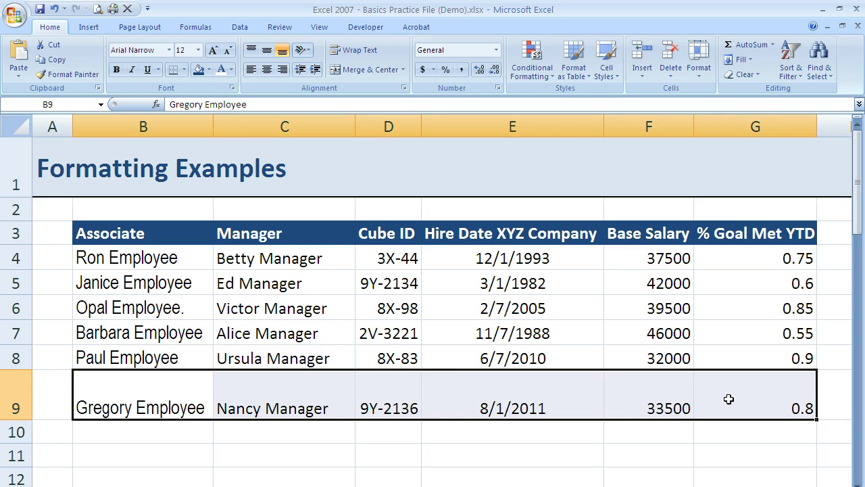
left_click(271, 57)
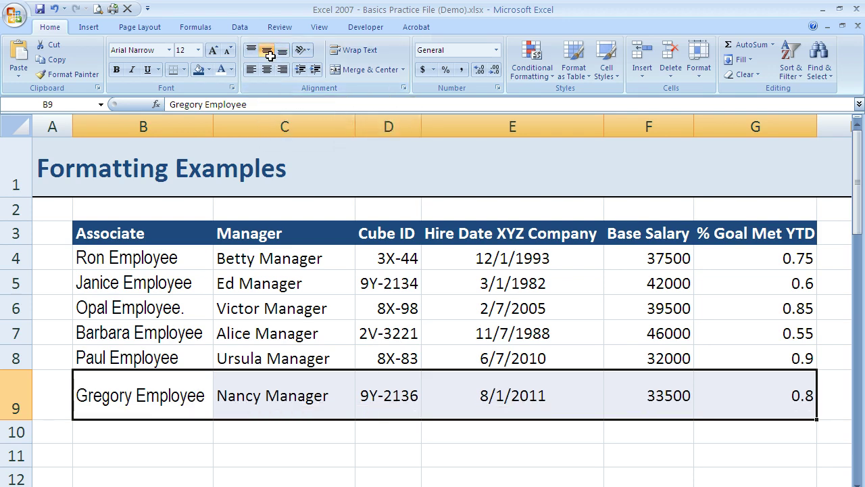
left_click(733, 429)
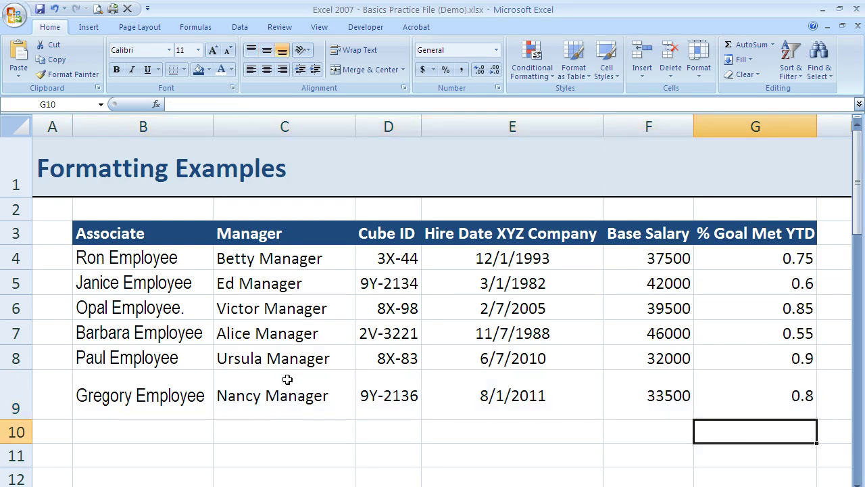
left_click(177, 395)
left_click_drag(177, 395, 748, 396)
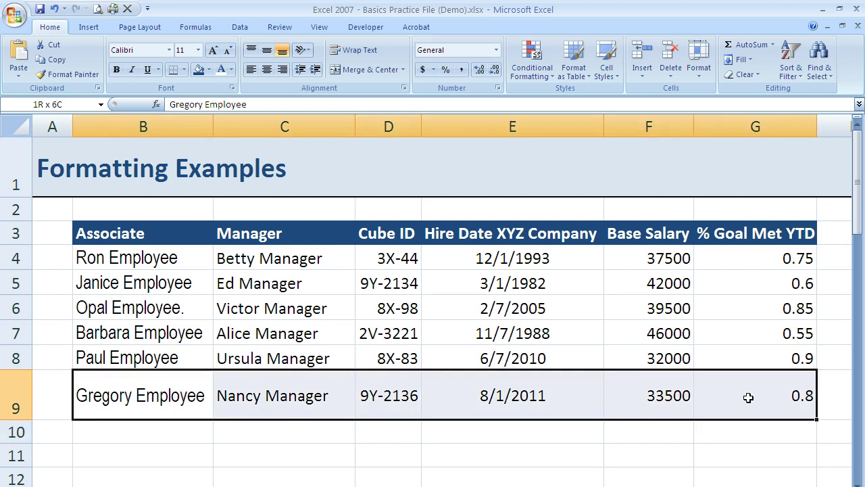
left_click(282, 59)
left_click(105, 432)
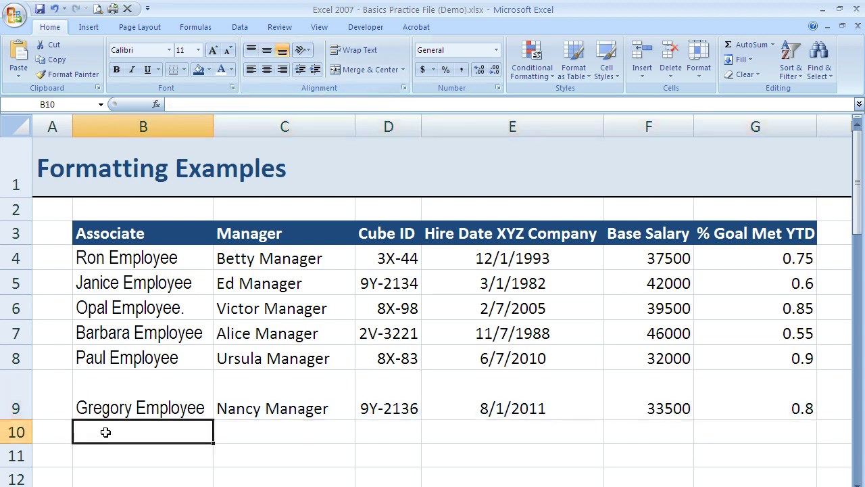
Restore row 9's standard height and append 'Associate' to B9's Gregory Employee label.
double_click(19, 419)
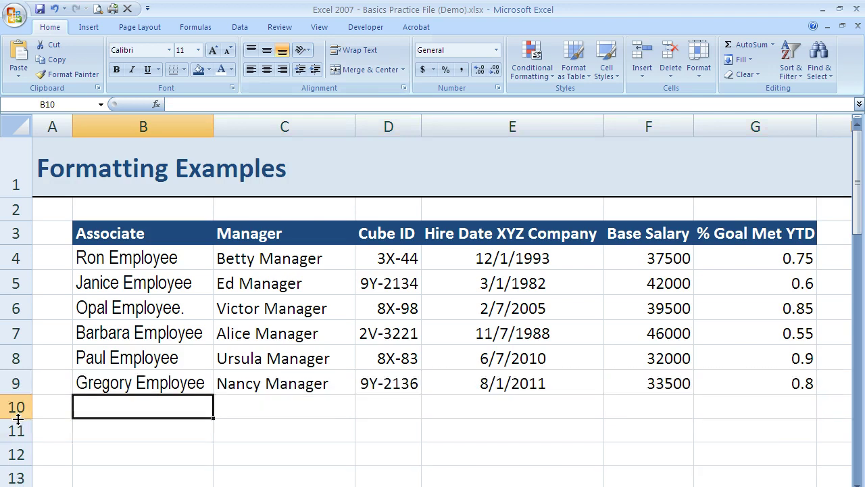
left_click(159, 382)
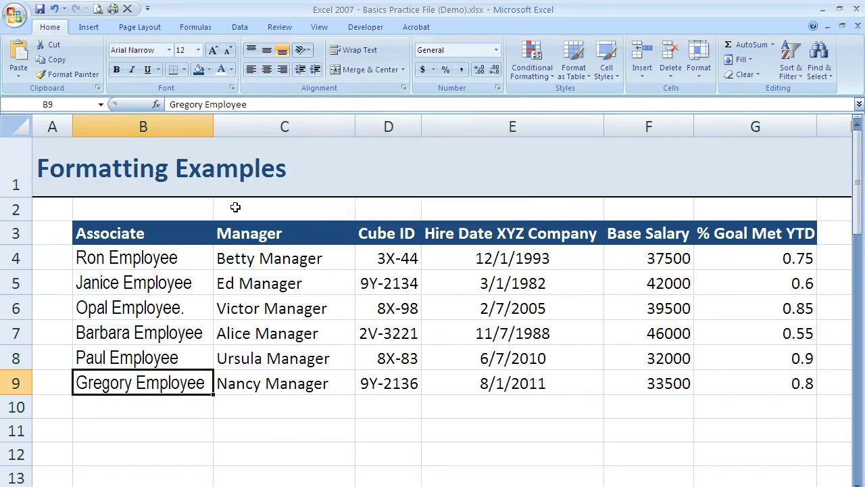
left_click(262, 105)
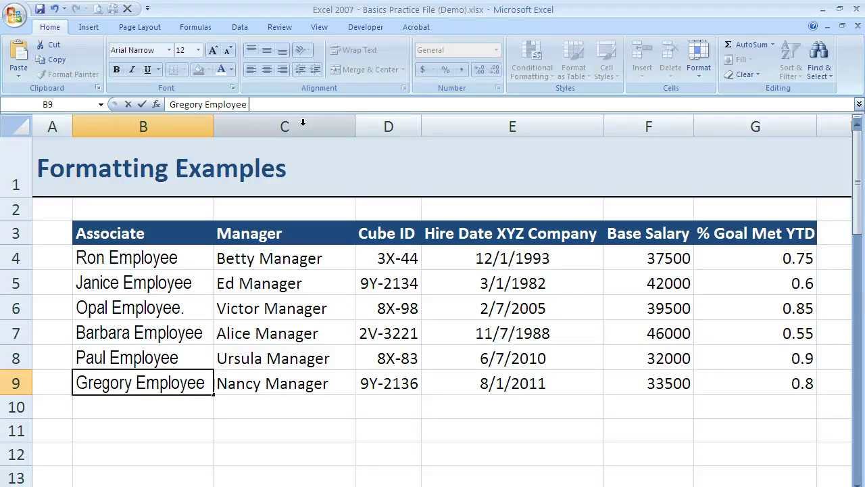
type("Asso")
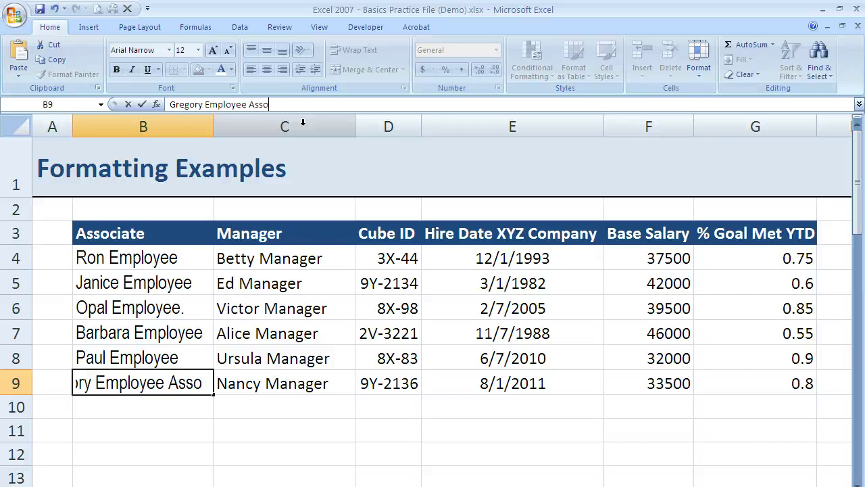
type("ciate")
key("Return")
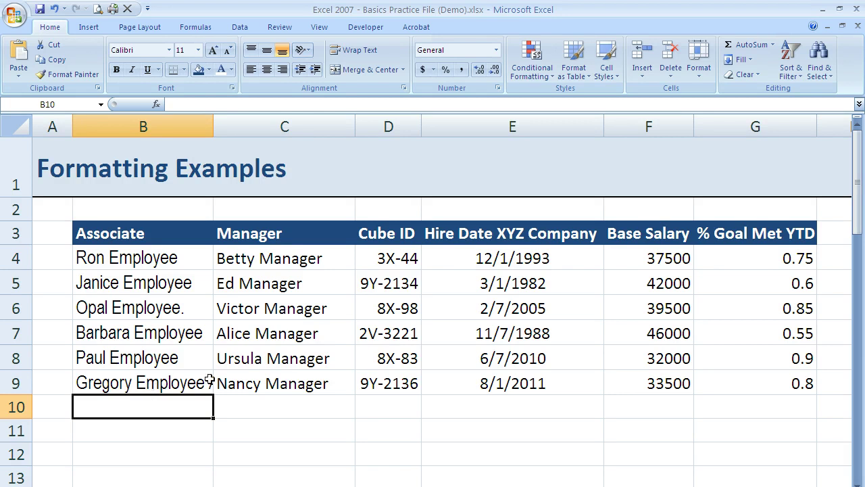
Autofit column B to the longer label, then drag it back narrower.
left_click(178, 384)
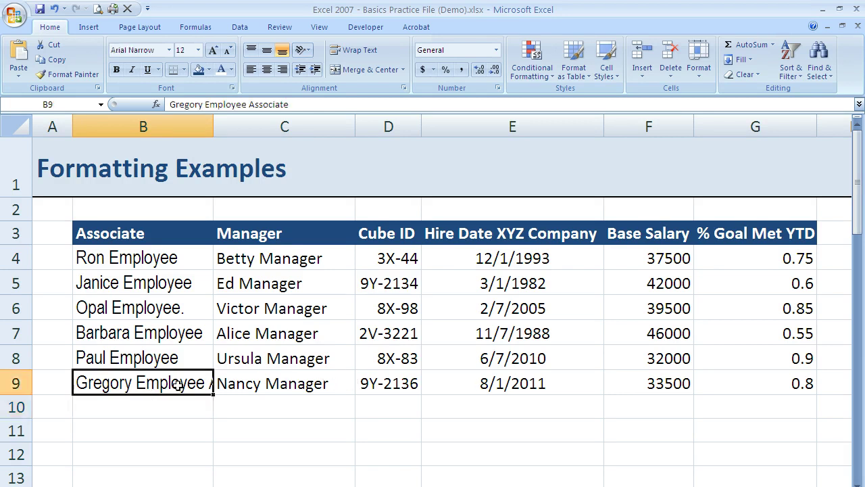
double_click(214, 127)
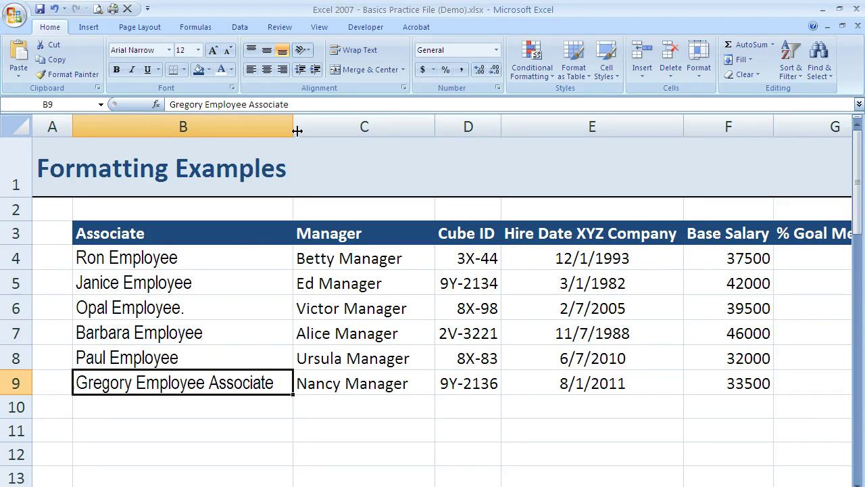
left_click_drag(293, 130, 215, 131)
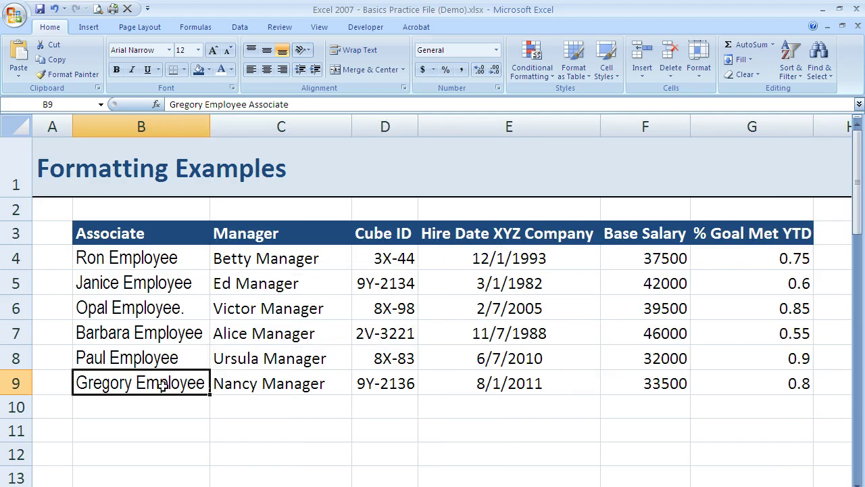
Turn on Wrap Text for B9 and append 'Additional information' to its label.
left_click(360, 50)
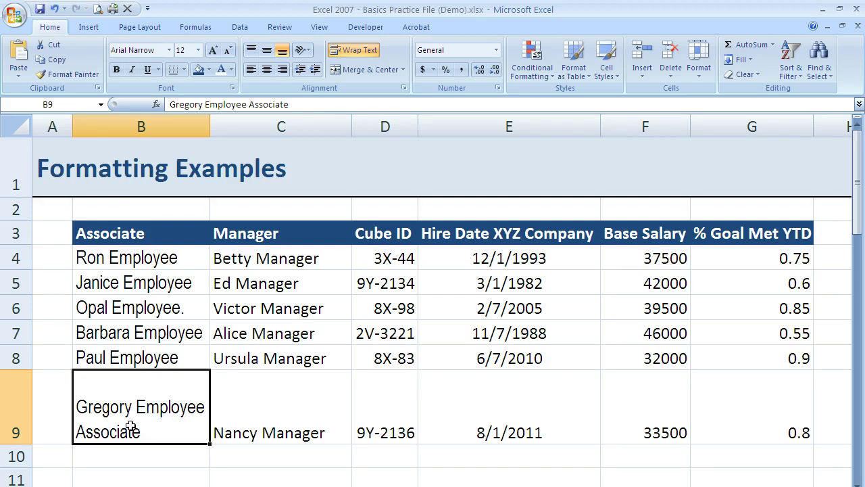
double_click(165, 435)
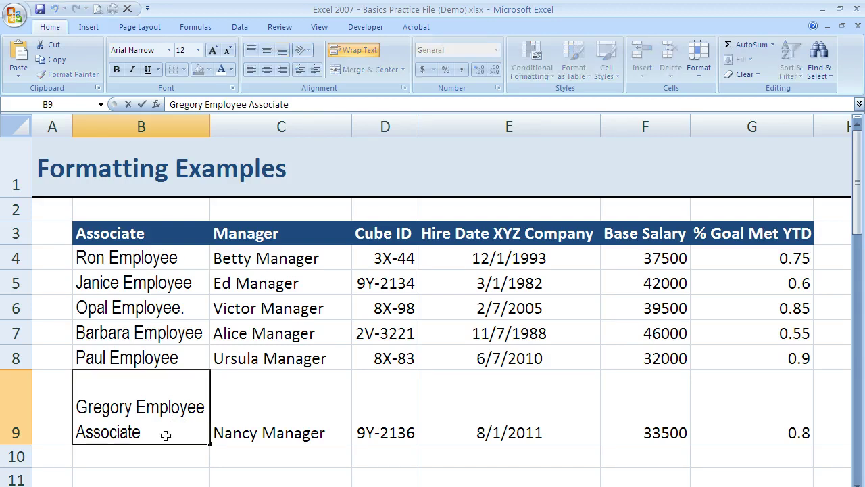
type("Additio")
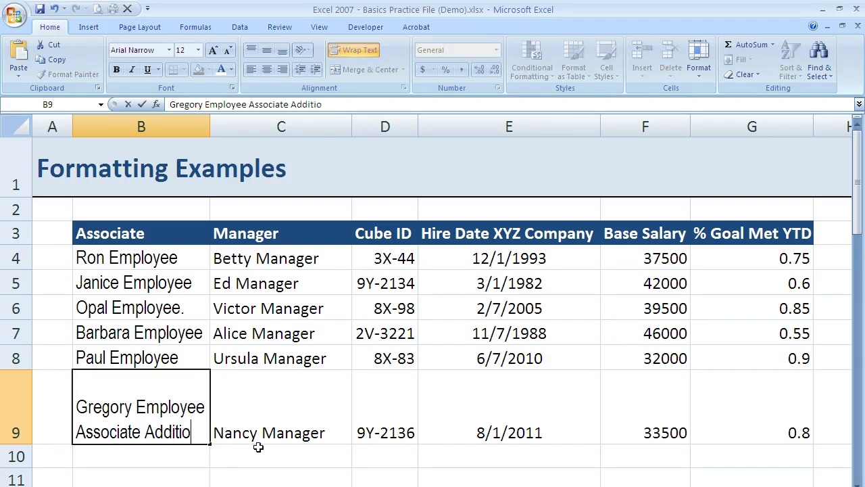
type("nal information")
key("Return")
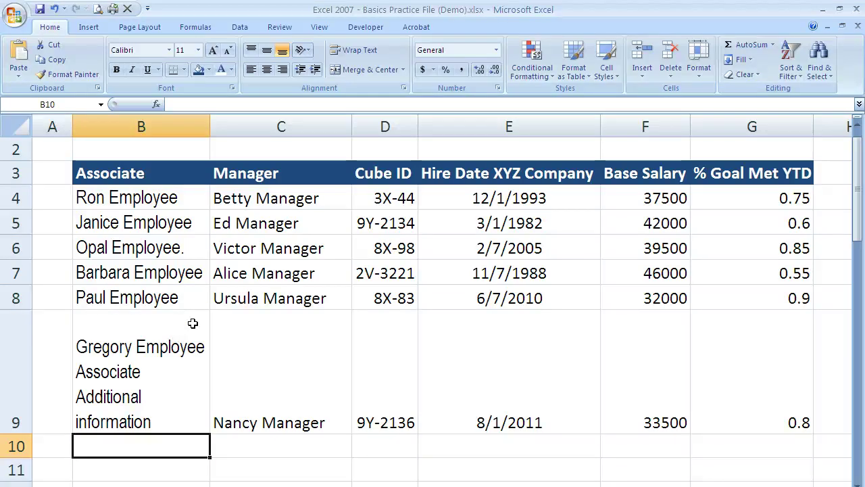
Merge and center B2:G2 into one cell above the header row.
scroll(193, 323, "up", 1)
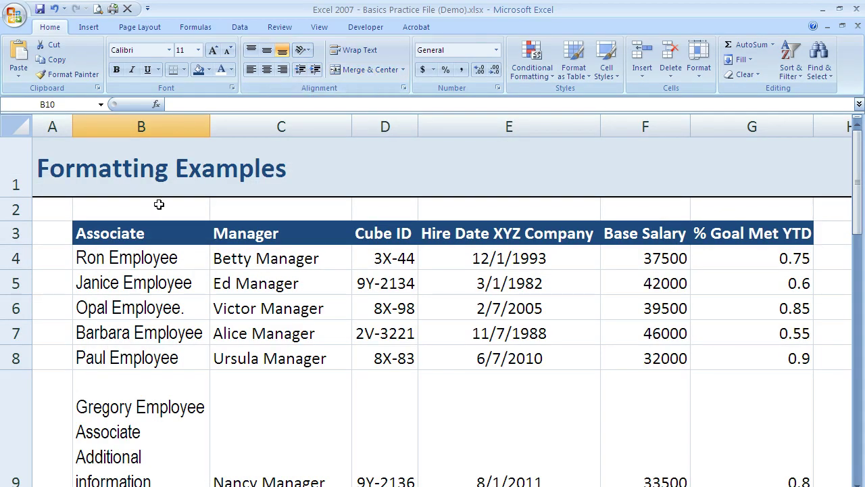
left_click_drag(158, 207, 711, 214)
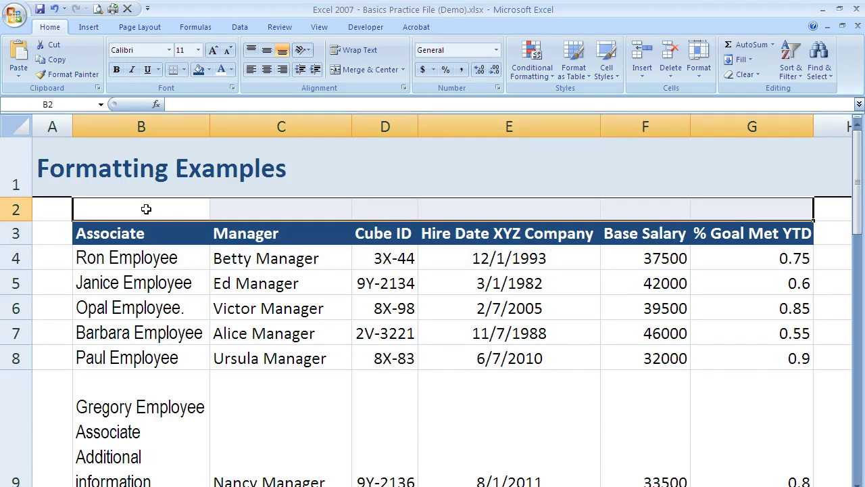
left_click(377, 69)
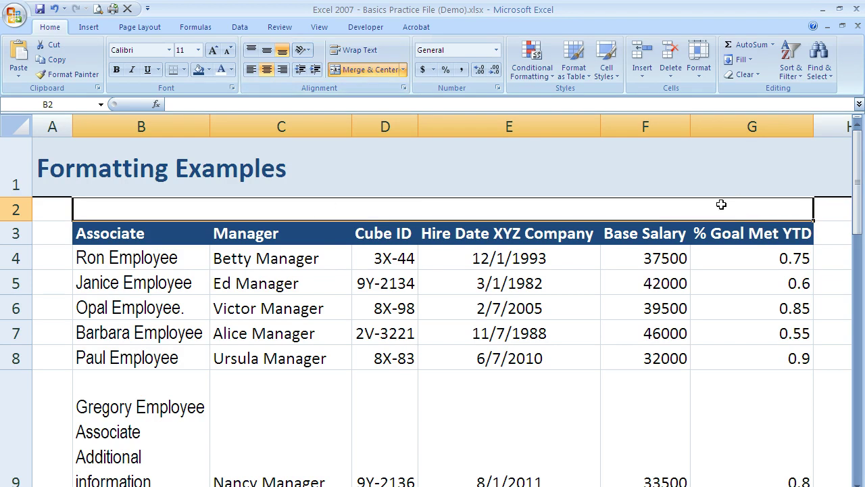
Compare table cells E4, B4, C4 and C6 with merged B2, ending on B2.
left_click(571, 269)
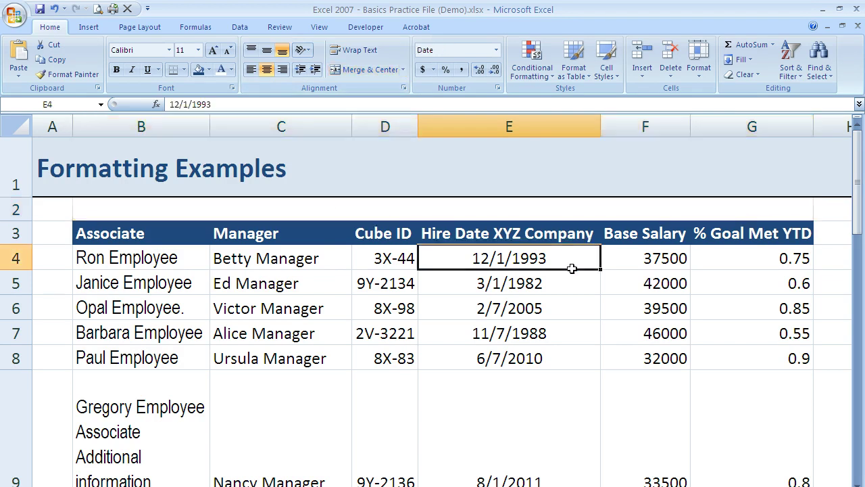
left_click(655, 210)
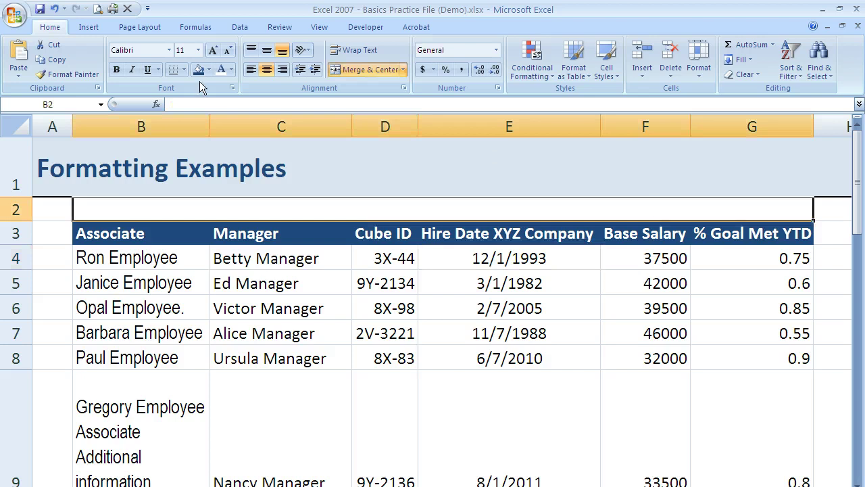
left_click(133, 264)
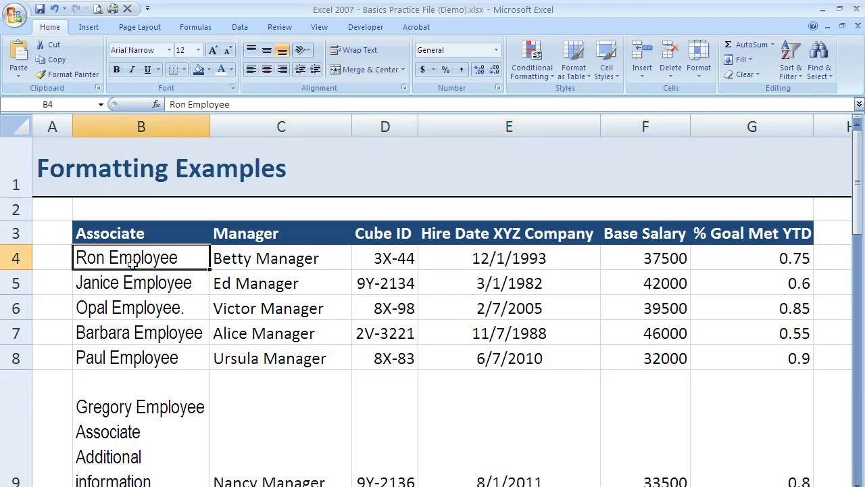
left_click(171, 211)
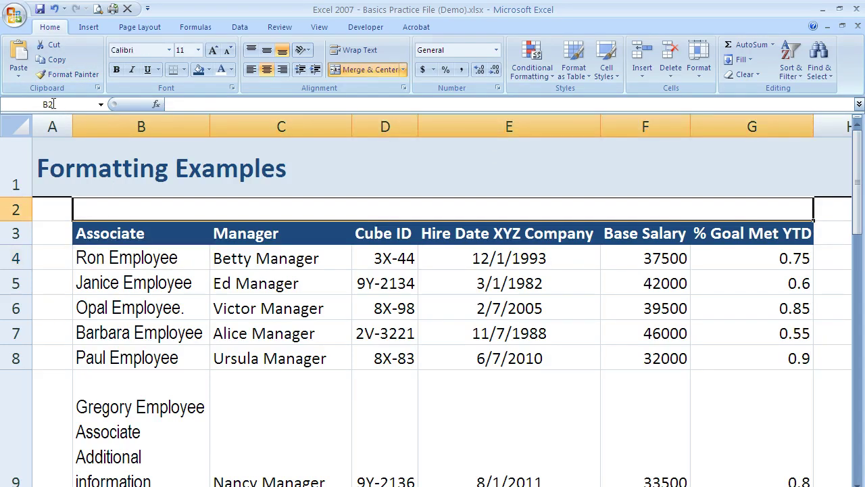
left_click(255, 261)
left_click(286, 215)
left_click(238, 309)
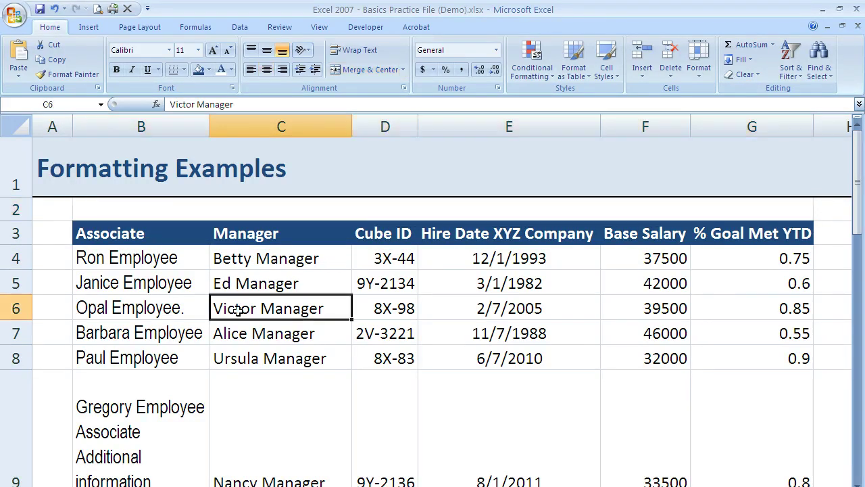
left_click(136, 209)
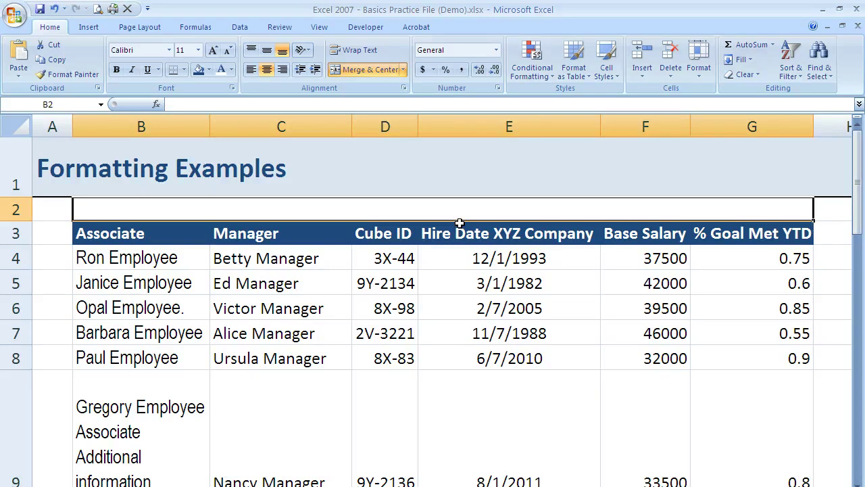
Enter 'Table Title' in merged B2, then widen column G and narrow column F.
type("Table Title")
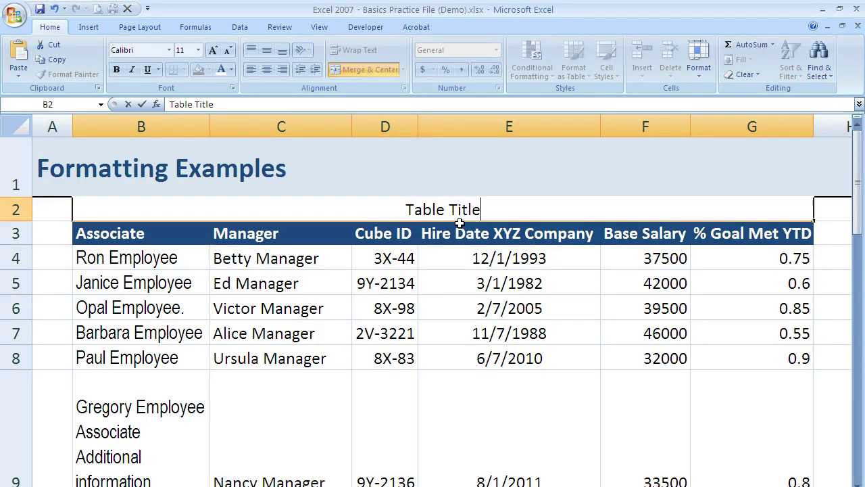
key("Return")
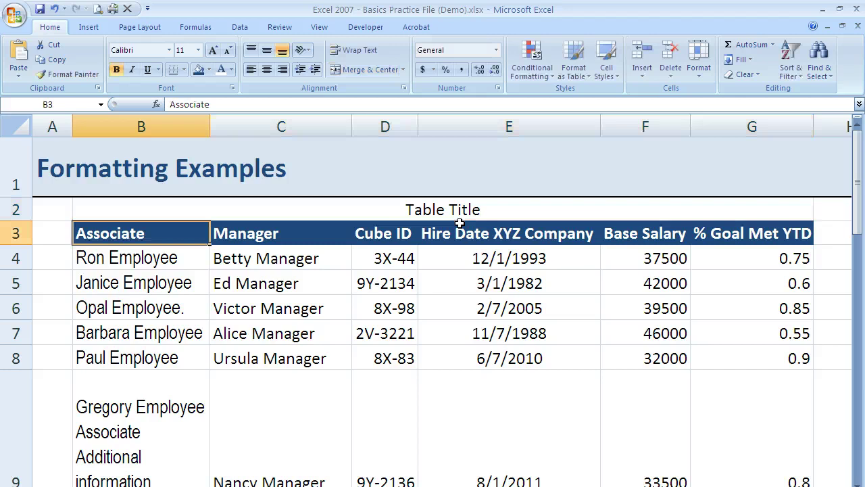
left_click(477, 211)
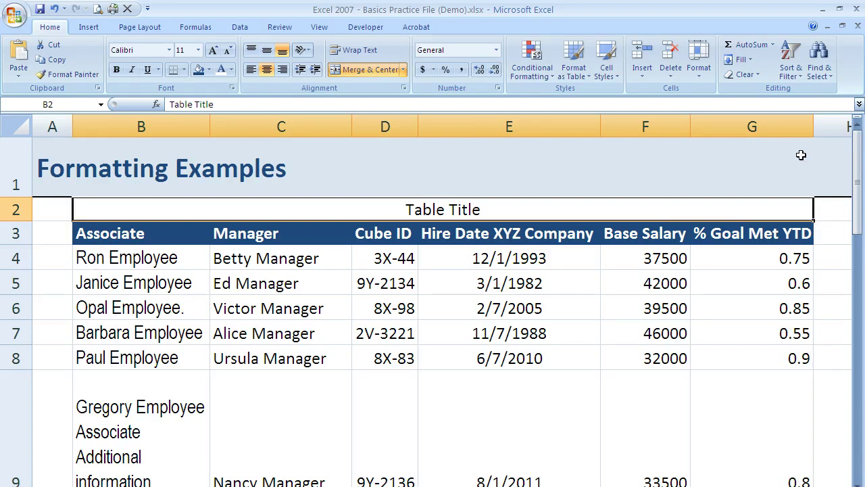
left_click_drag(813, 127, 841, 126)
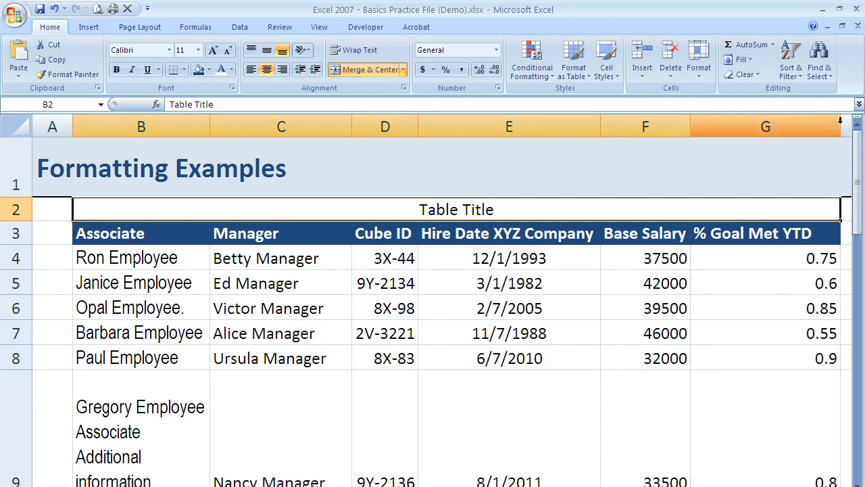
mouse_move(690, 131)
left_mouse_down()
mouse_move(651, 129)
mouse_move(678, 127)
left_mouse_up()
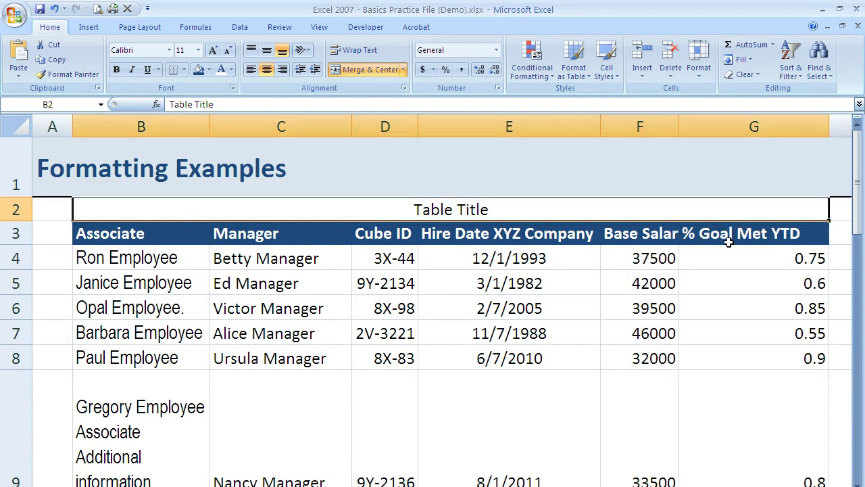